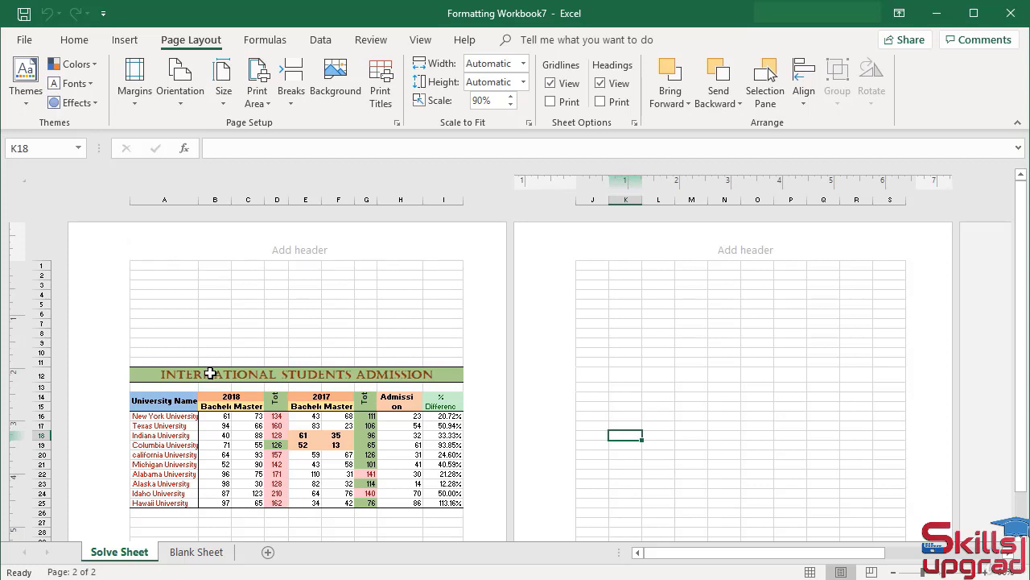
Copy the International Students Admission table in A12:I25 and paste it at cell A75 on the second page
drag(150, 380, 313, 500)
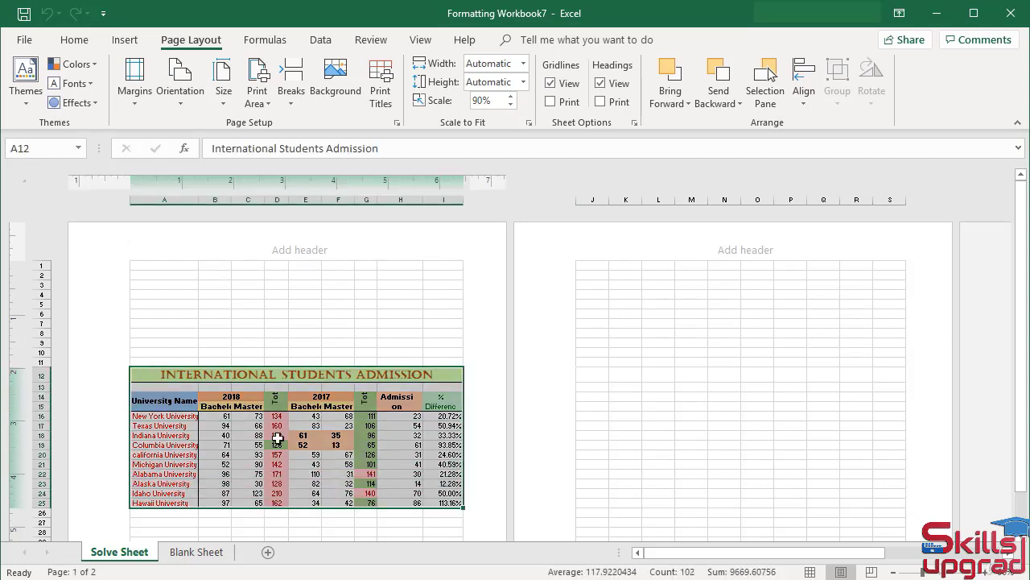
right_click(281, 443)
click(322, 87)
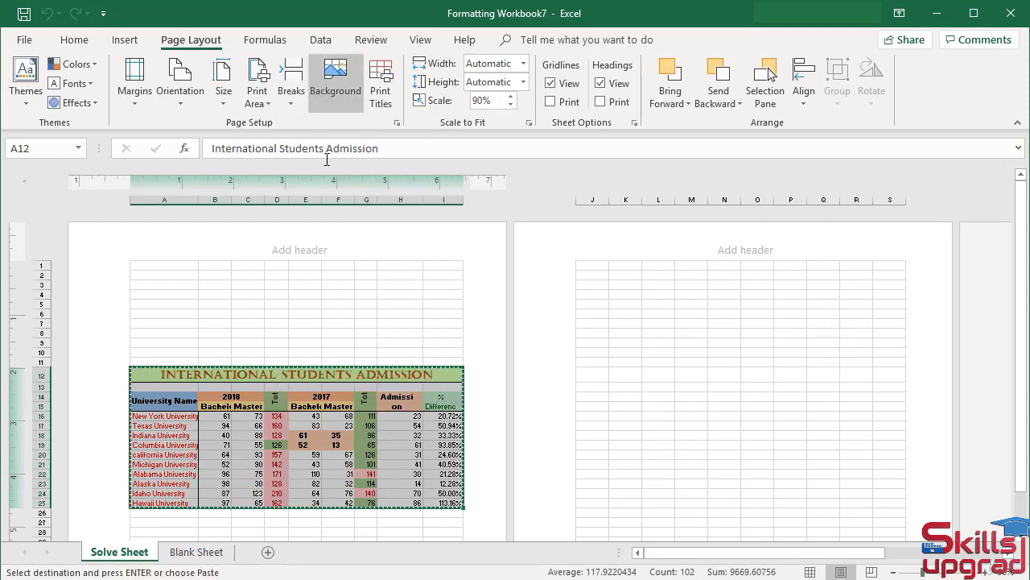
scroll(299, 414, down, 6)
scroll(302, 413, down, 15)
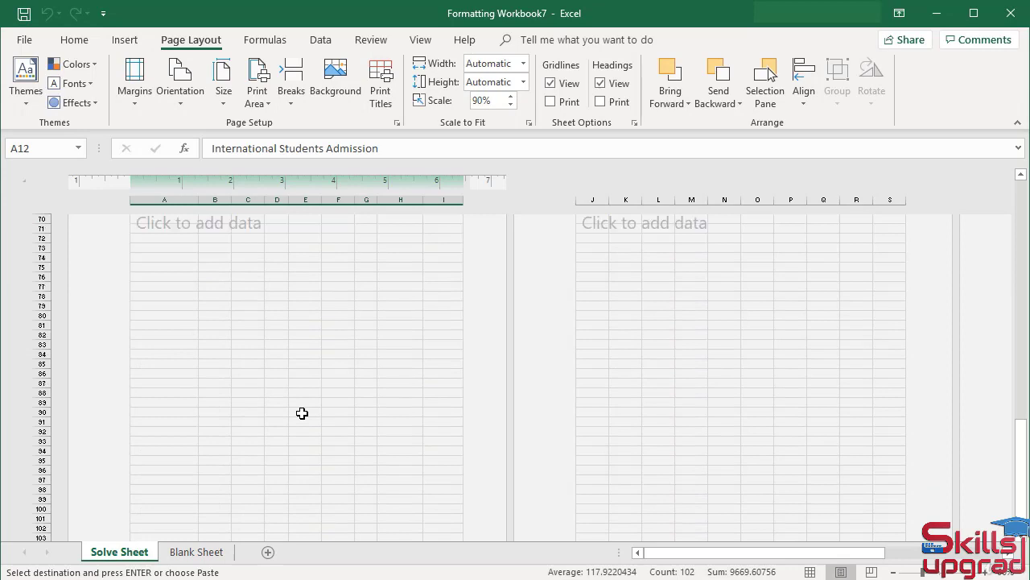
click(227, 309)
click(158, 266)
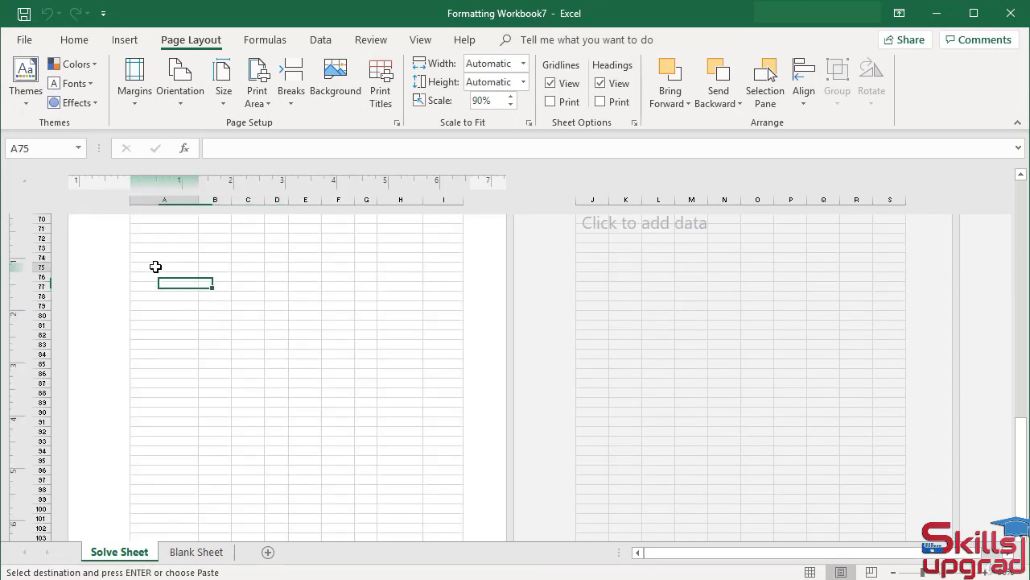
right_click(156, 268)
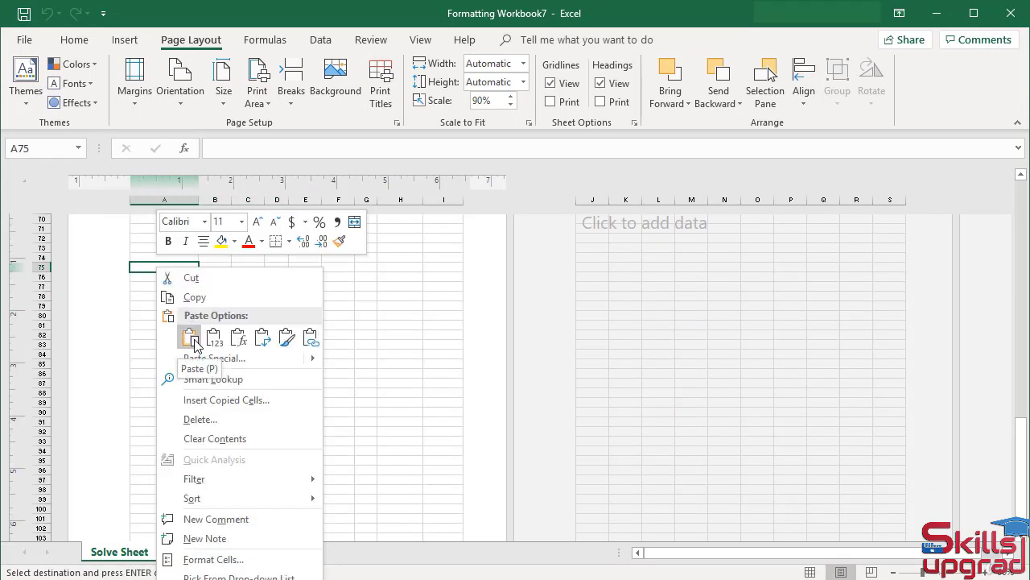
click(193, 338)
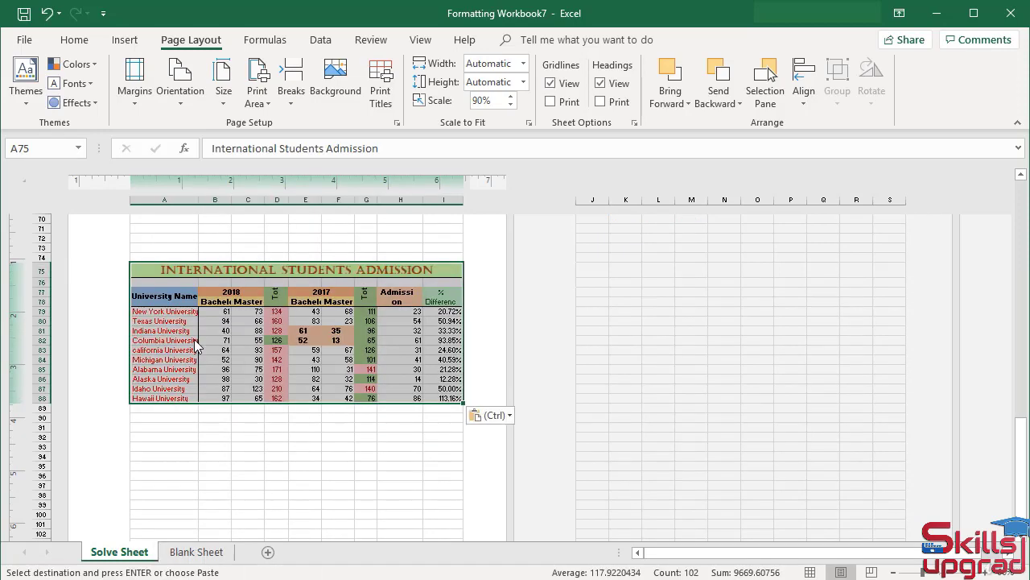
Paste another copy of the admission table at cell A149 on the third page
scroll(209, 361, down, 1)
scroll(209, 362, down, 20)
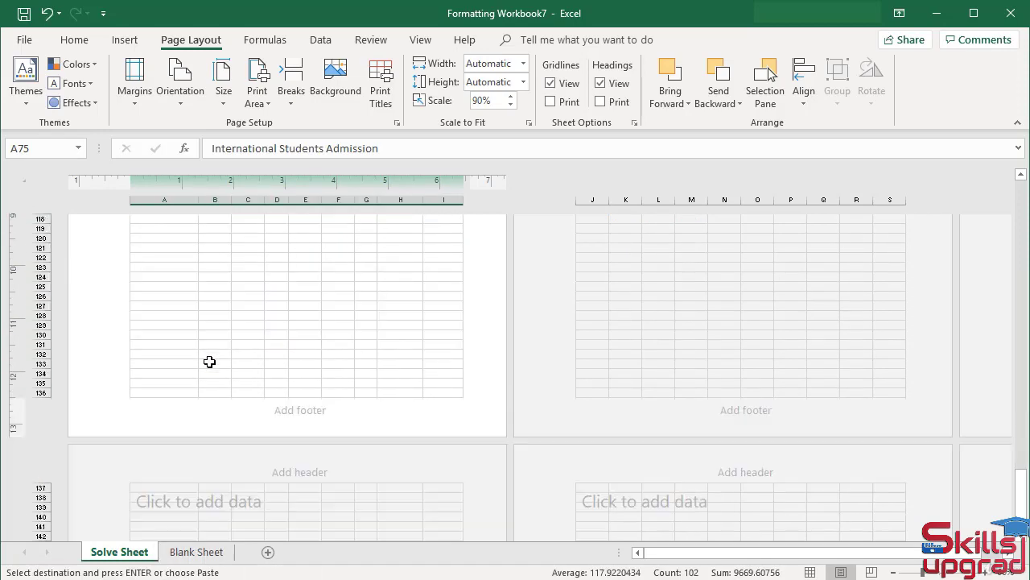
click(164, 268)
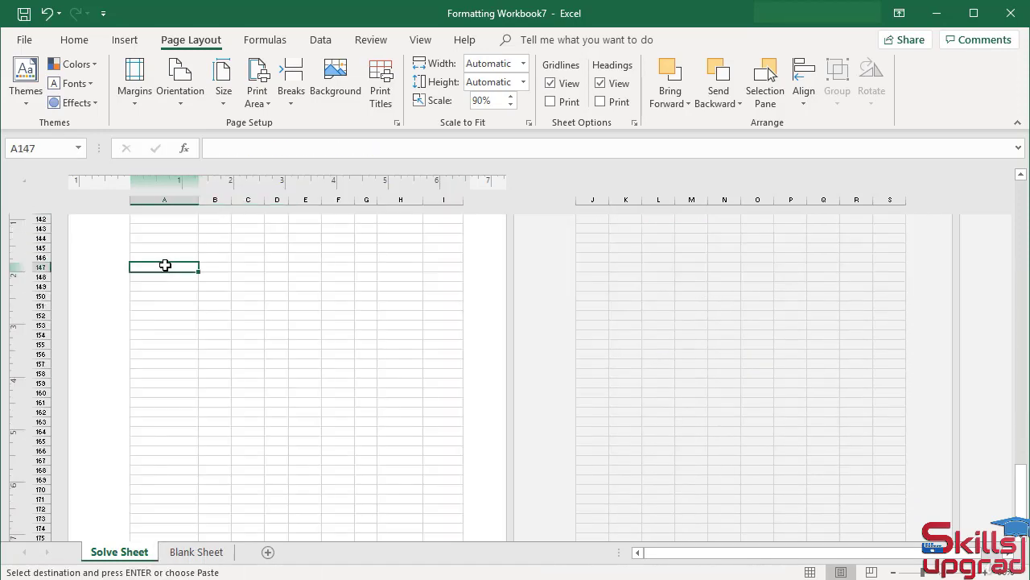
click(163, 285)
right_click(162, 285)
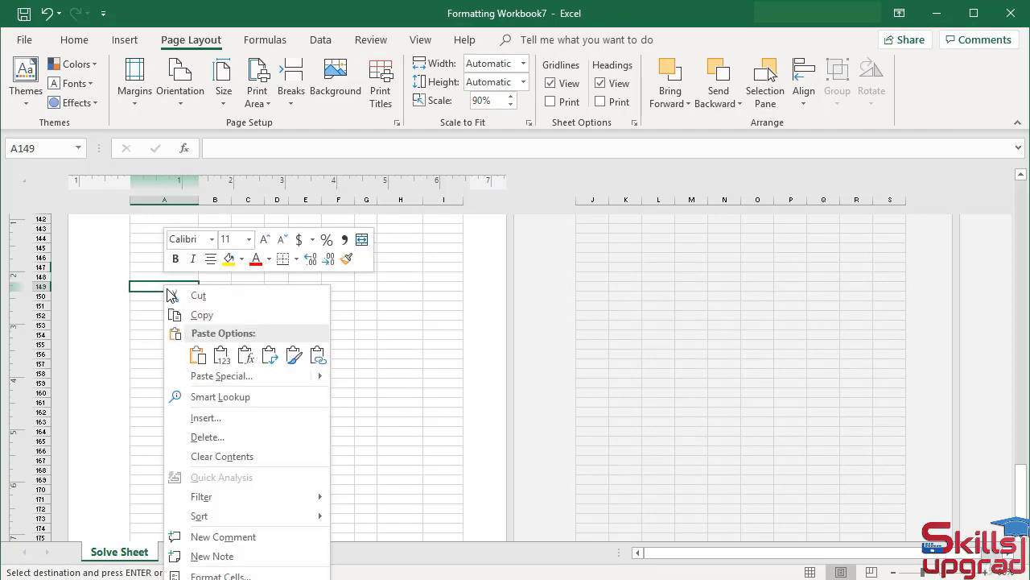
click(196, 352)
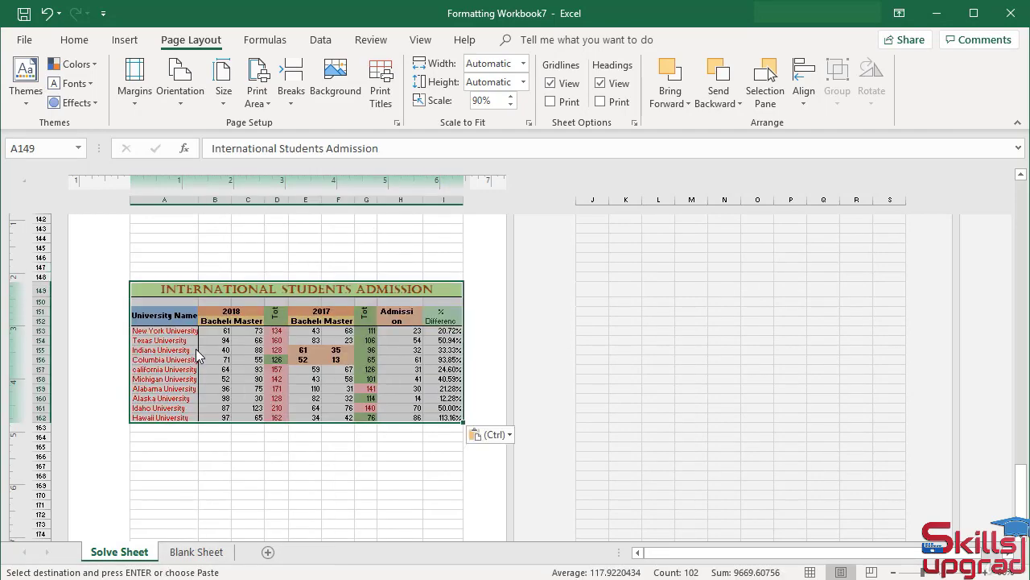
Insert the page number element in the right section of the first page's header
scroll(198, 353, up, 20)
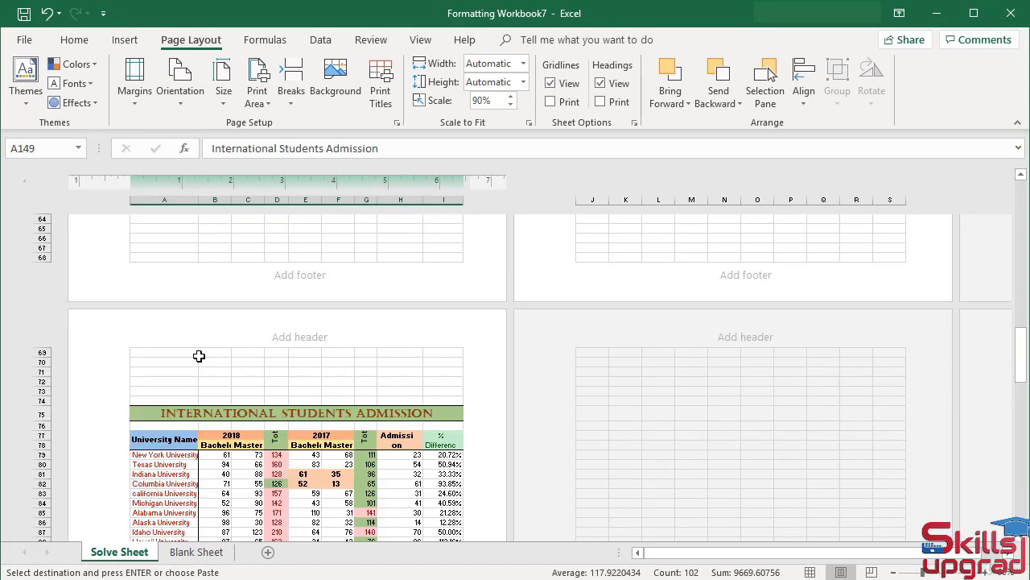
scroll(199, 356, up, 20)
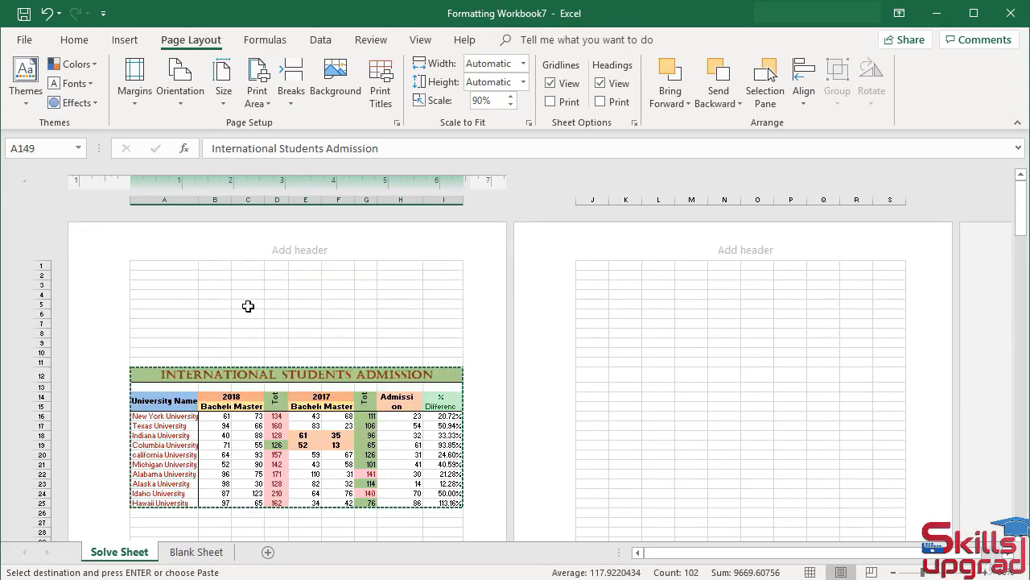
click(300, 249)
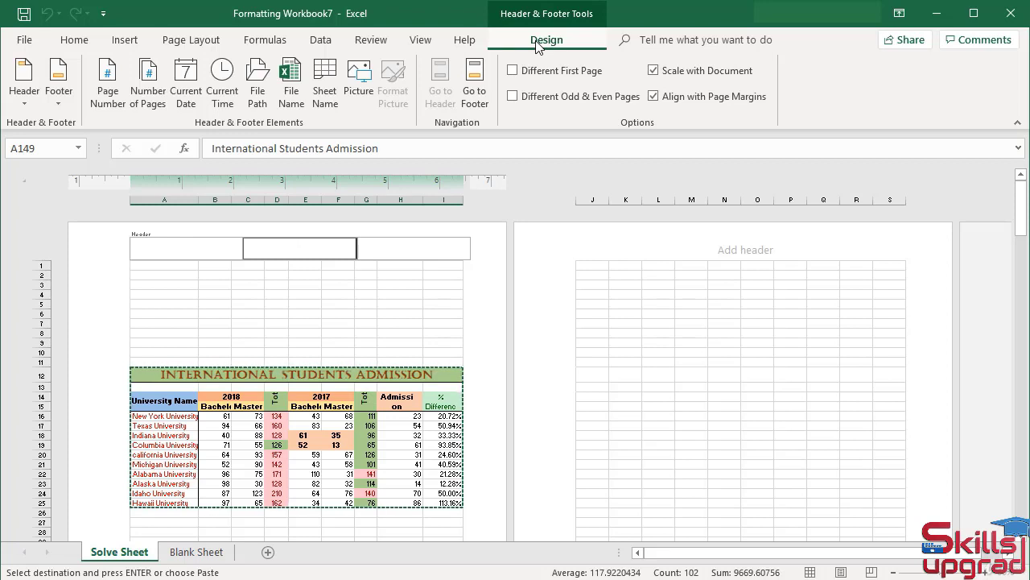
click(417, 247)
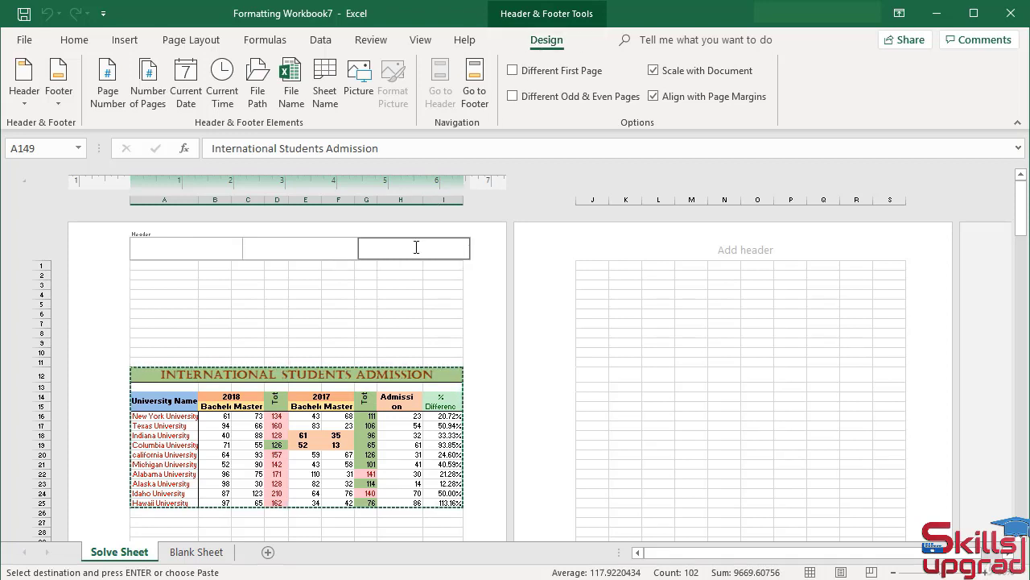
click(108, 81)
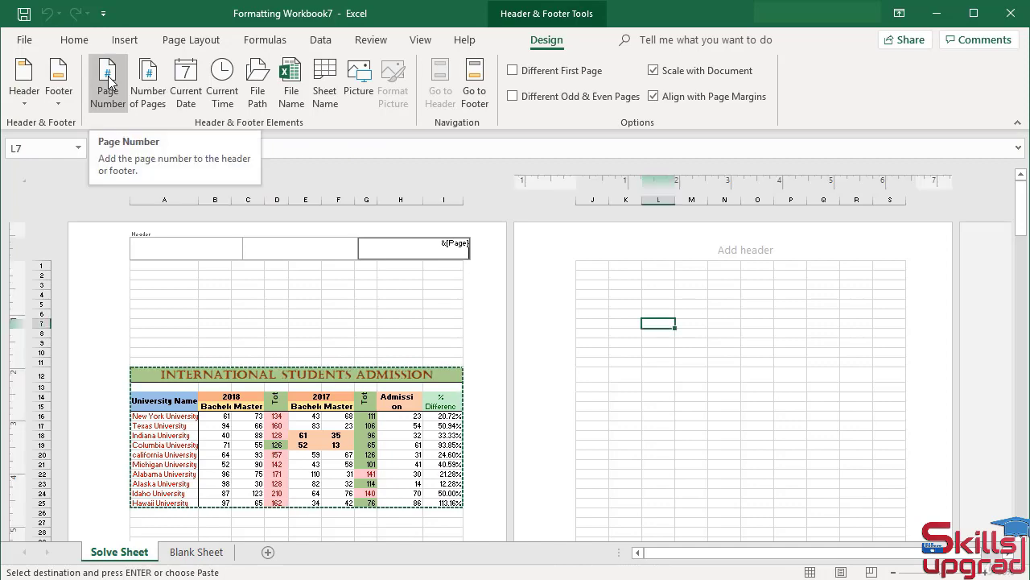
click(274, 284)
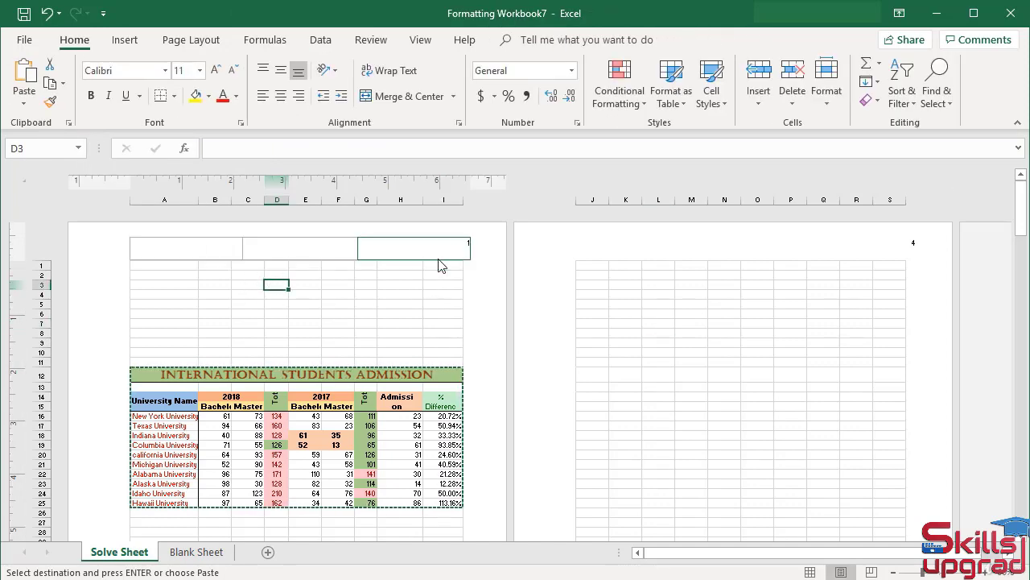
Append a slash and the number of pages element after the page number in the right header section
scroll(391, 322, down, 20)
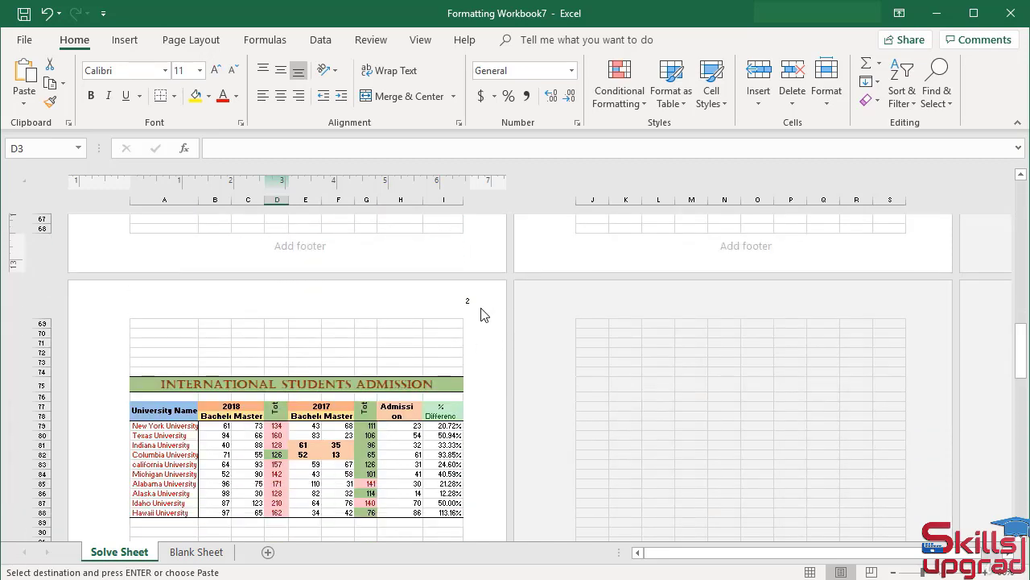
scroll(481, 314, down, 15)
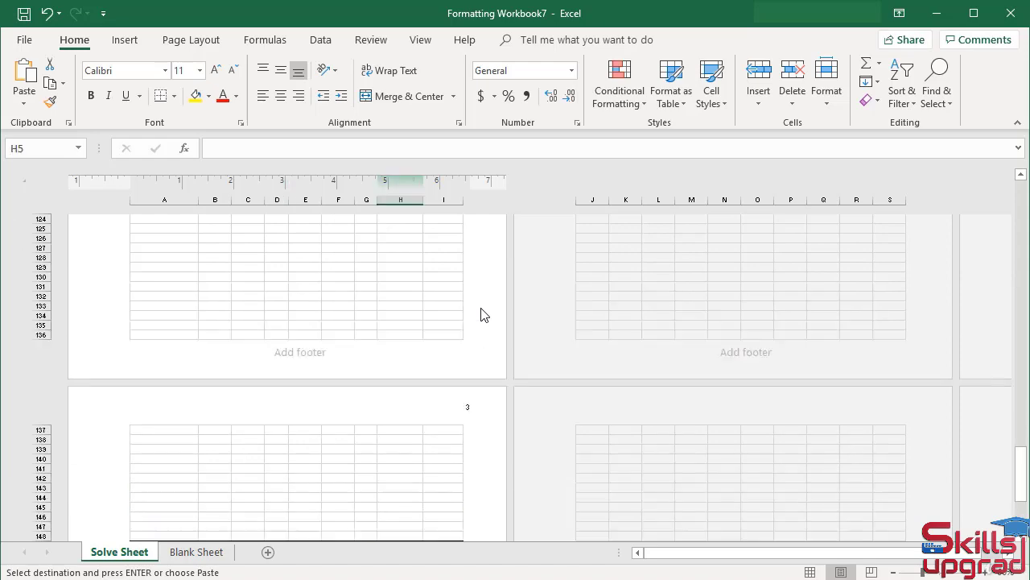
scroll(481, 313, up, 20)
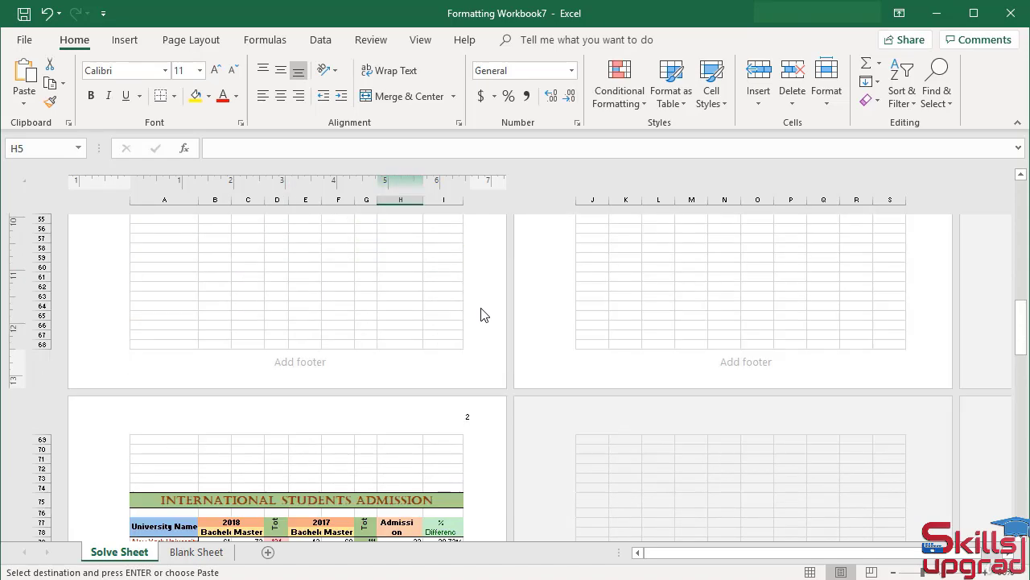
scroll(481, 314, up, 5)
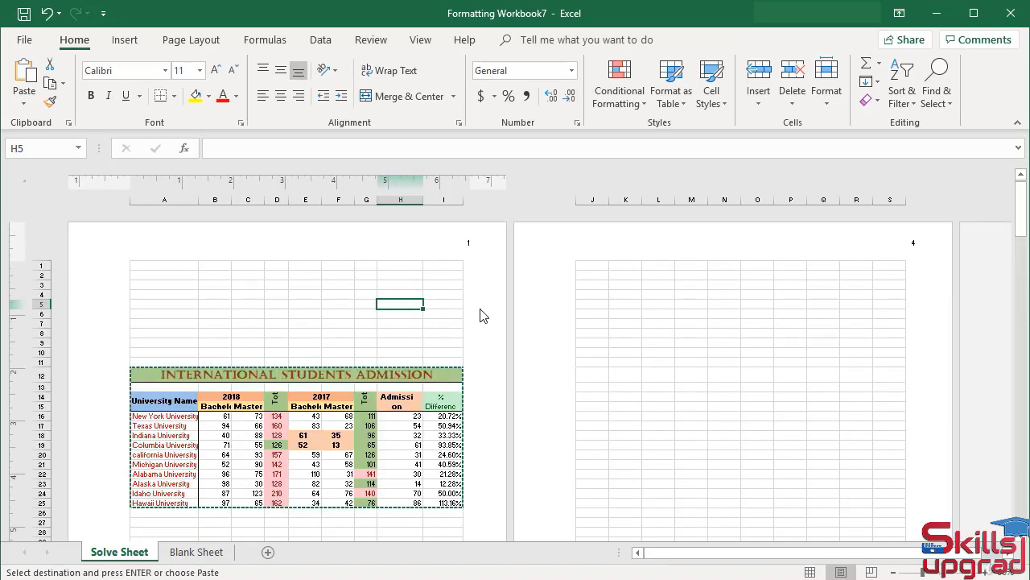
click(451, 242)
click(471, 245)
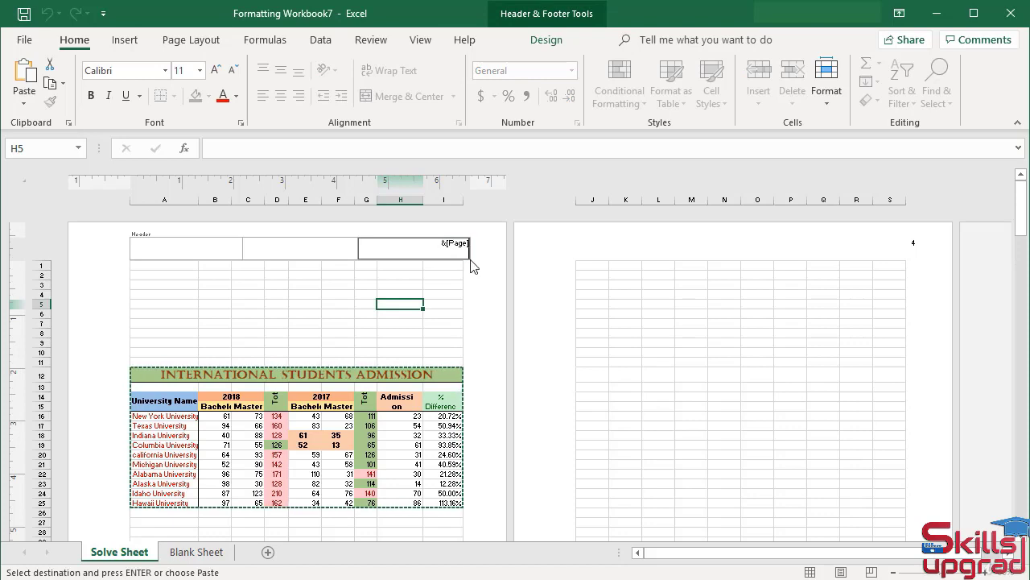
text(/)
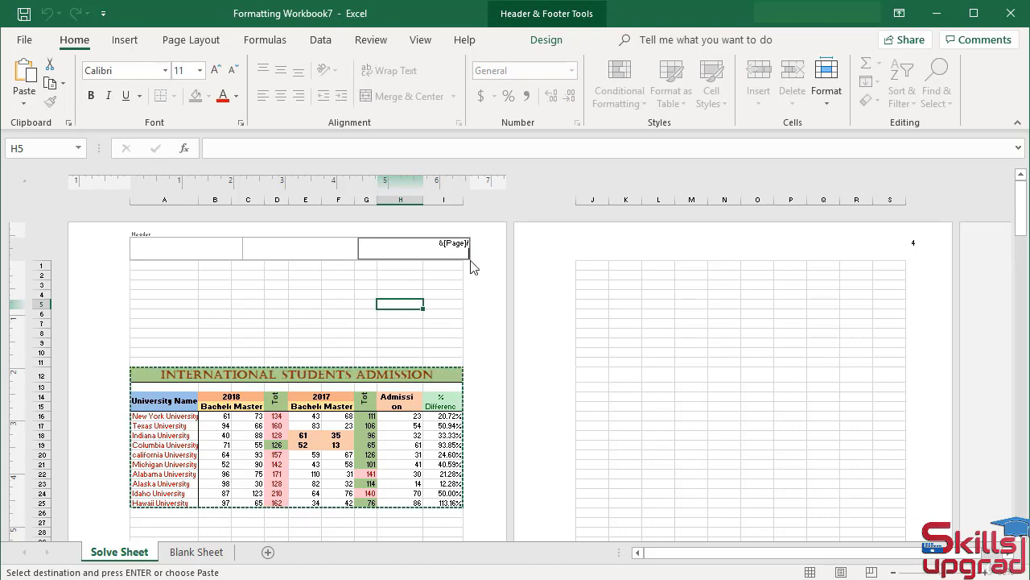
click(545, 40)
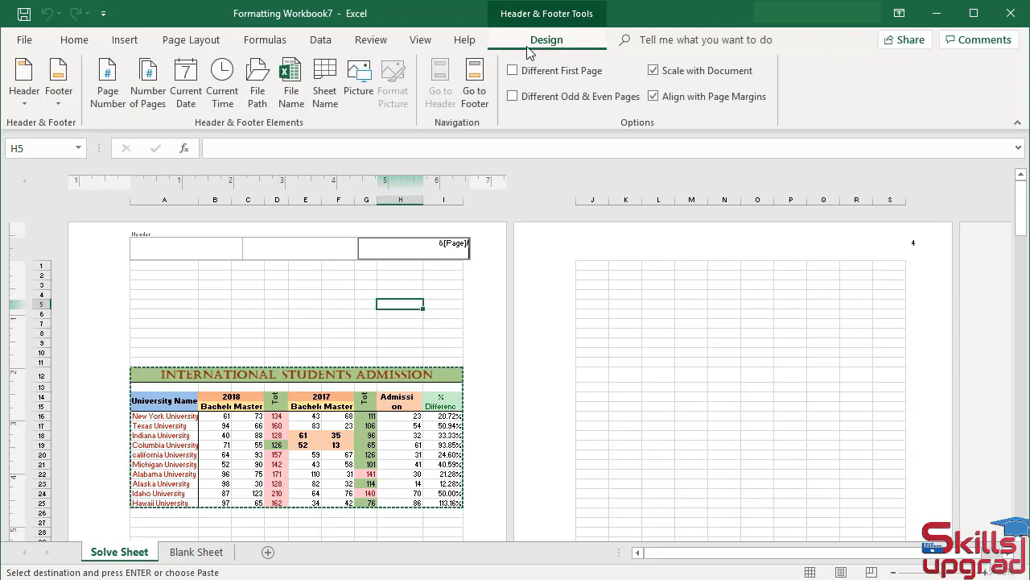
click(148, 90)
click(282, 298)
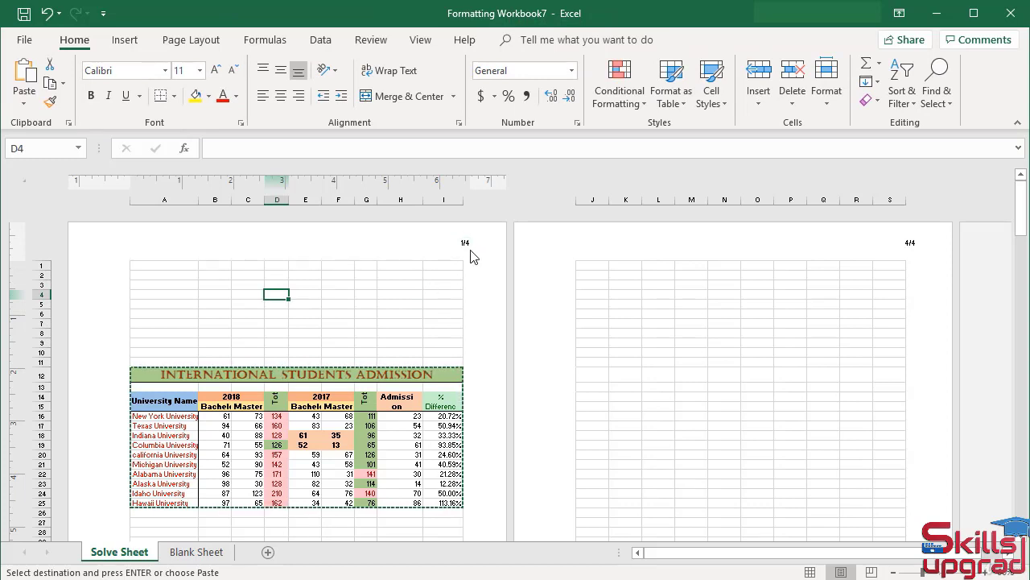
Check the page number and total pages in the headers of the second and third pages
scroll(444, 343, down, 15)
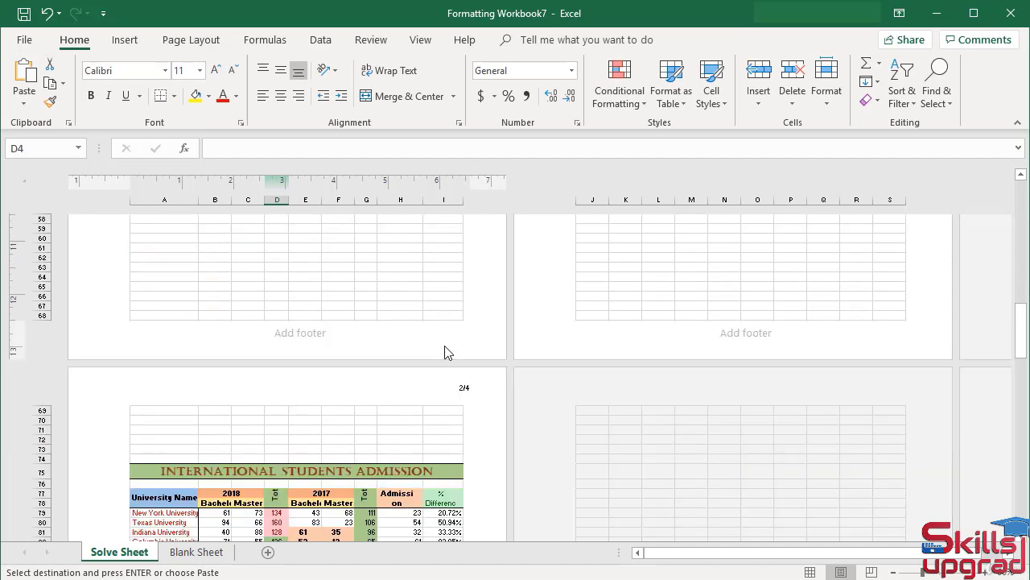
scroll(451, 294, down, 8)
scroll(454, 287, up, 3)
scroll(458, 309, up, 4)
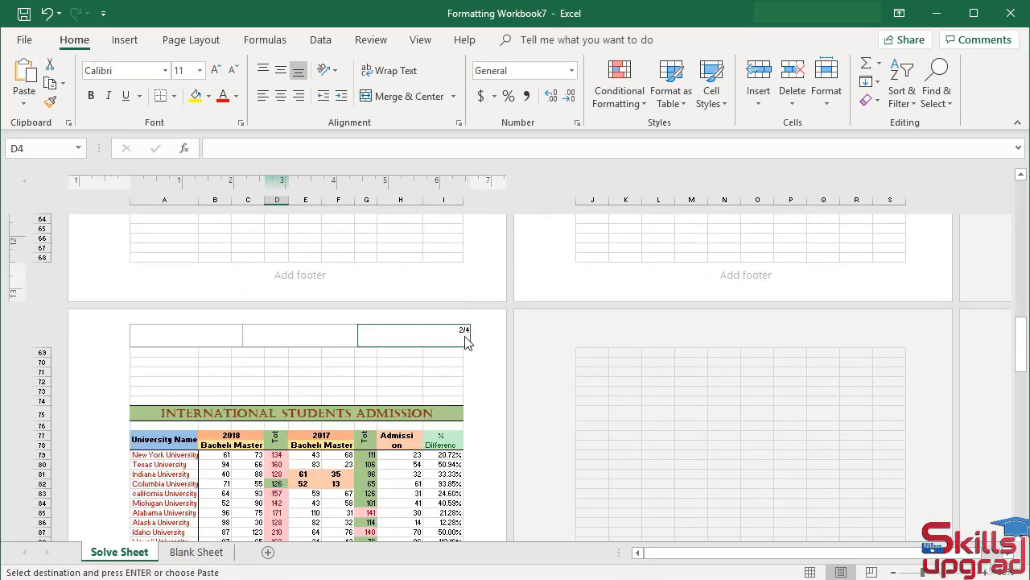
scroll(455, 363, down, 20)
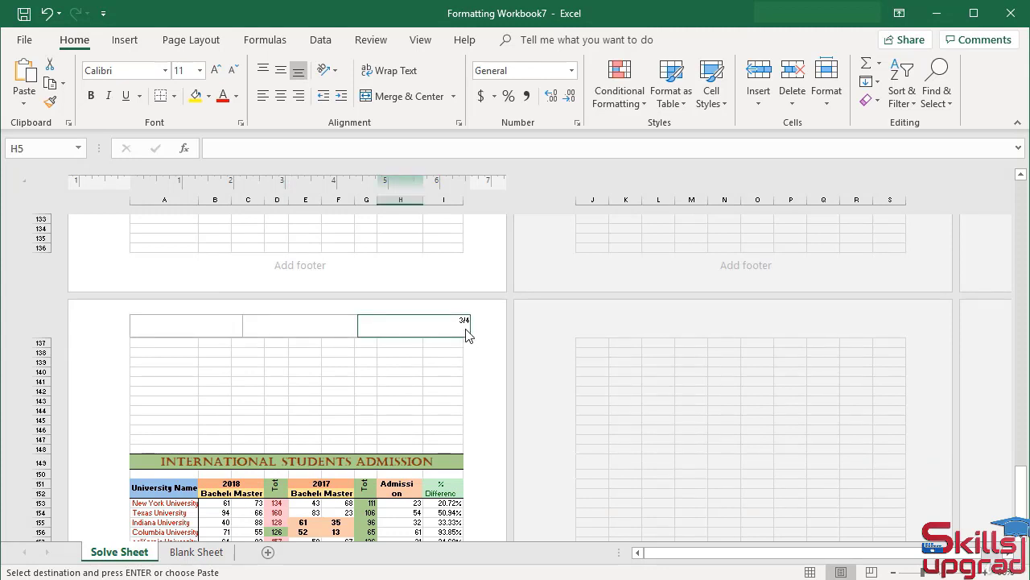
scroll(469, 336, up, 10)
scroll(470, 336, up, 10)
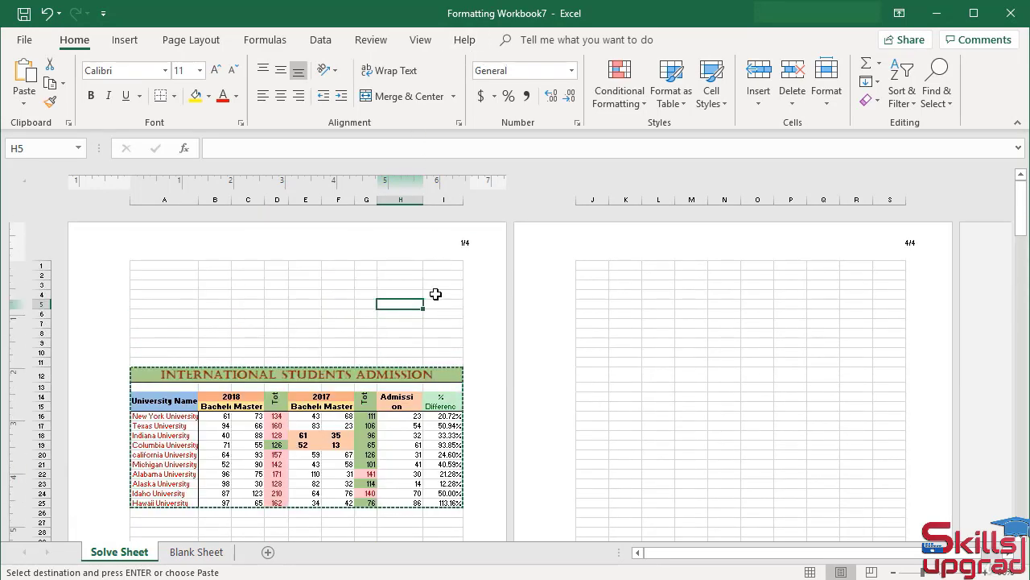
Insert the current time element before the page number in the right header section
click(435, 295)
click(465, 236)
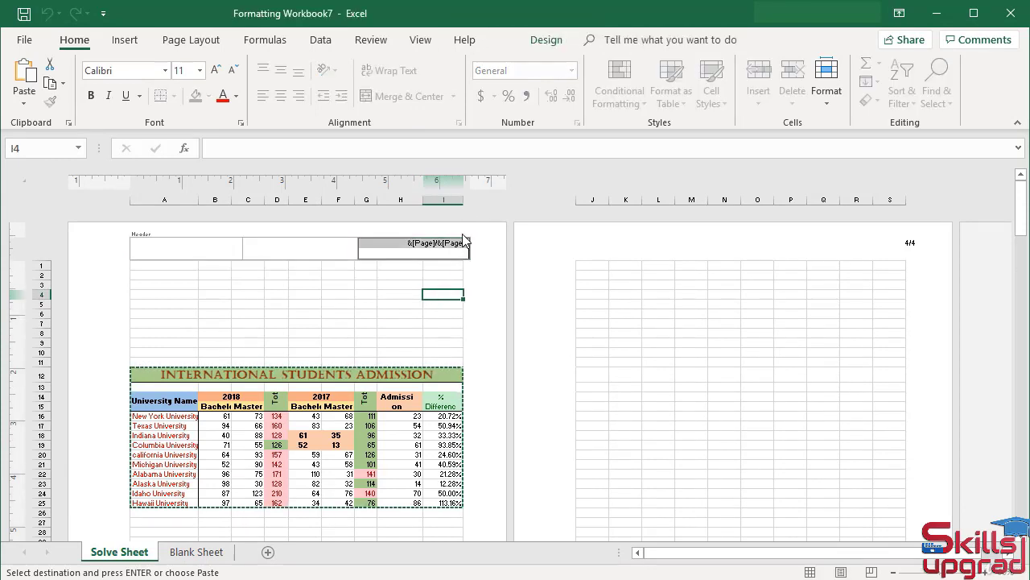
click(542, 47)
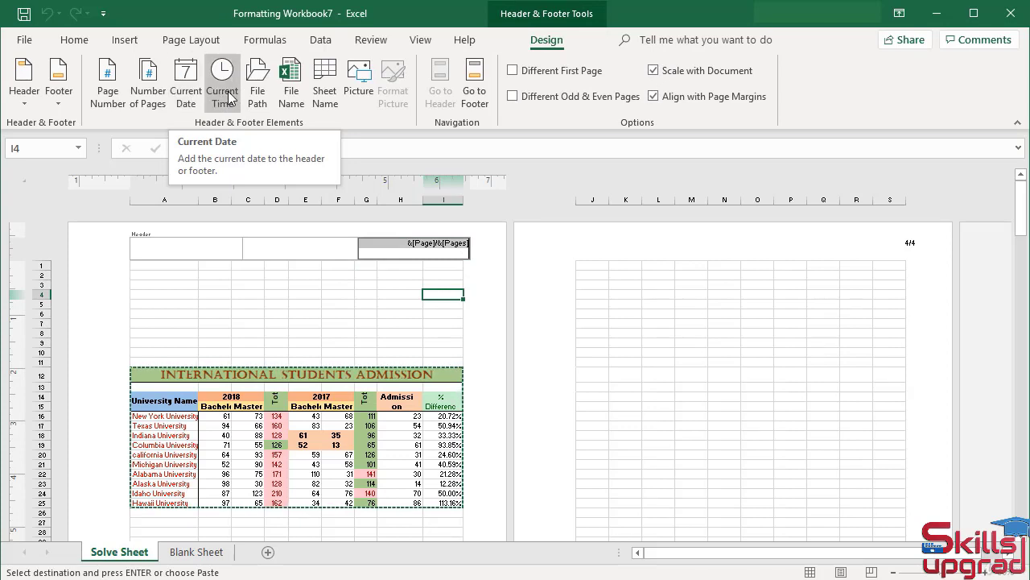
click(407, 244)
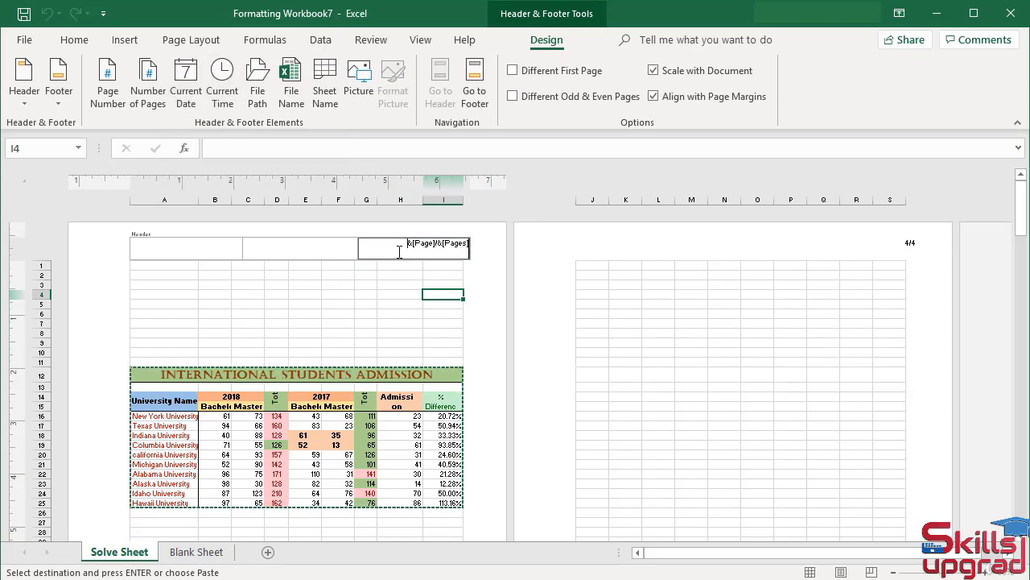
click(224, 98)
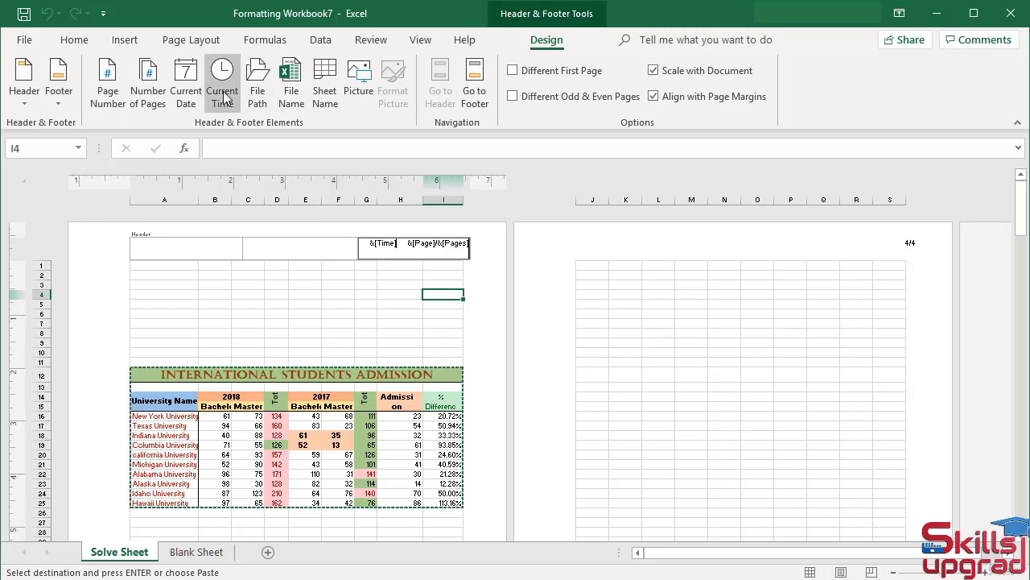
Insert the current date element in the left section of the header and return to the worksheet cells
click(162, 247)
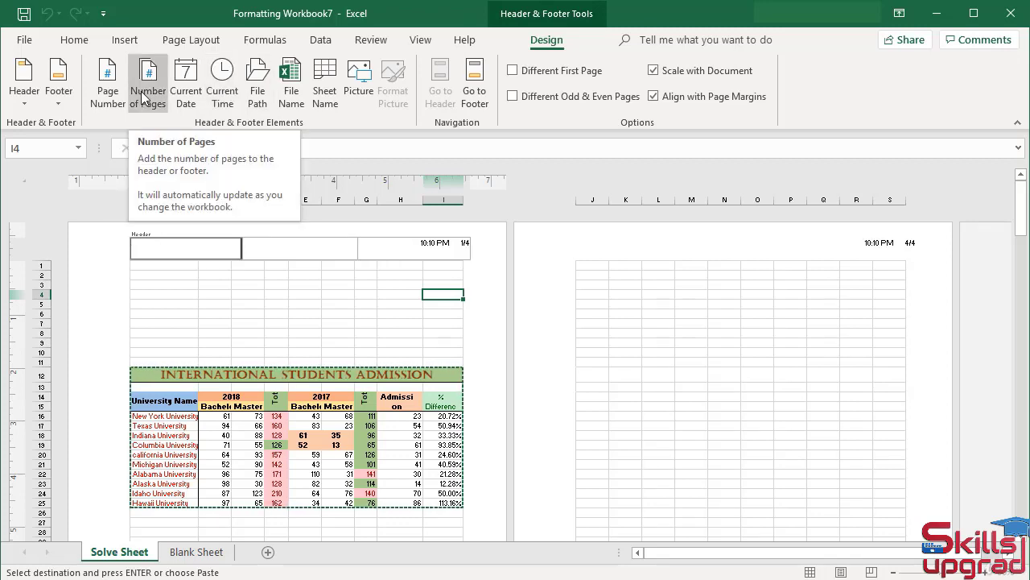
click(189, 98)
click(269, 306)
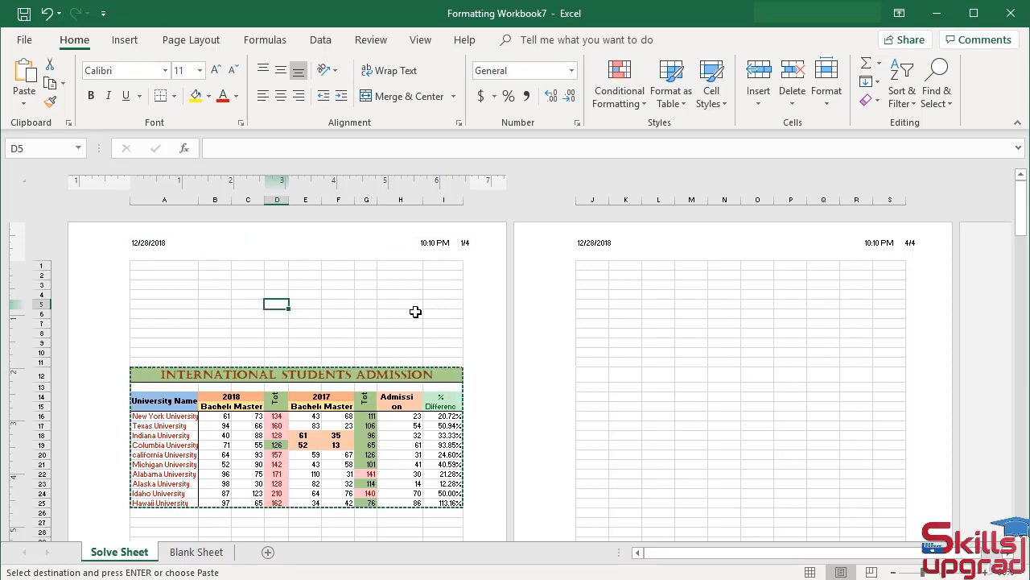
scroll(421, 316, down, 3)
scroll(420, 316, down, 20)
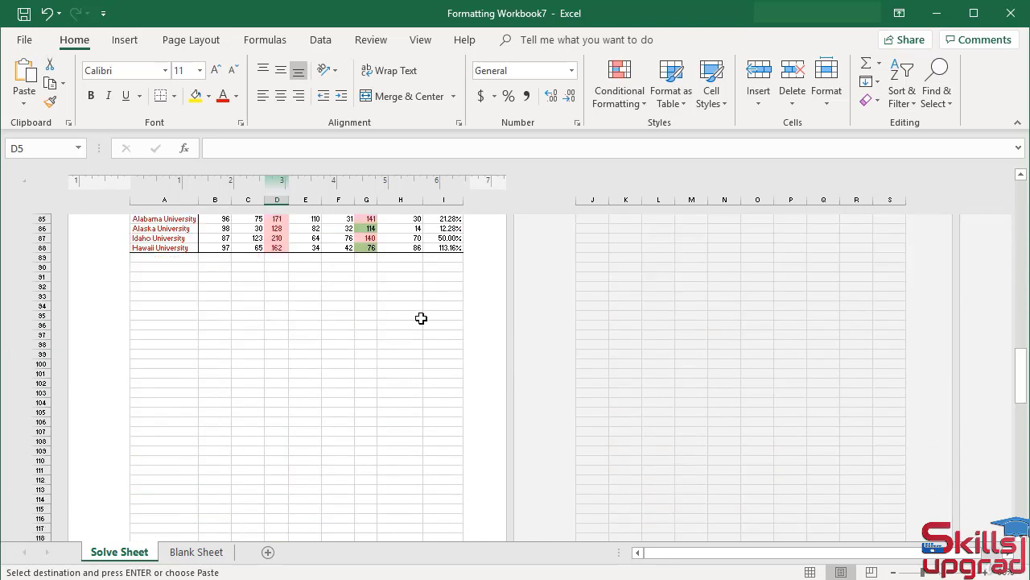
Insert the page number, a slash and the number of pages element in the right section of the first page's footer
scroll(421, 318, down, 2)
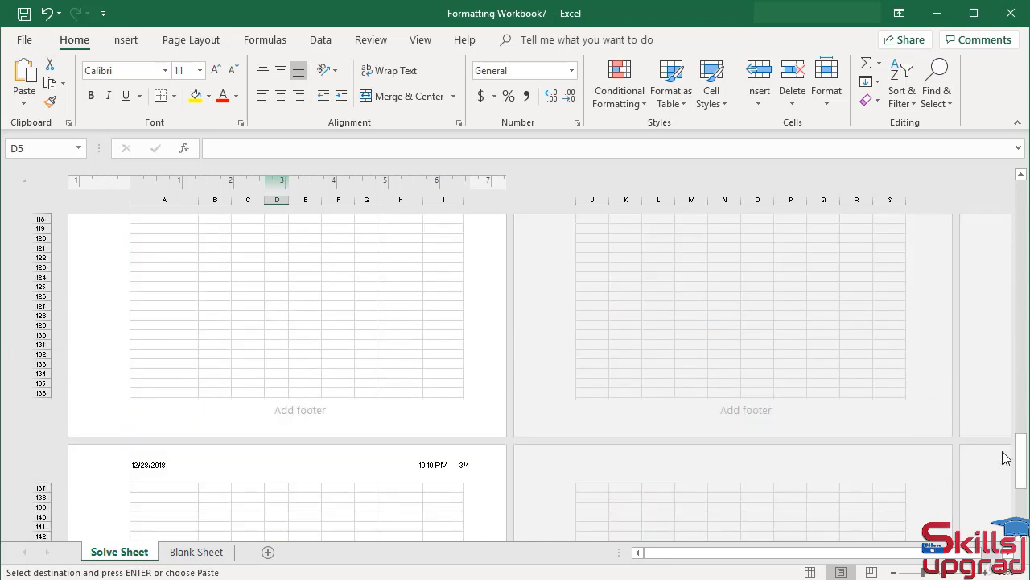
drag(1021, 455, 1021, 188)
scroll(432, 445, down, 12)
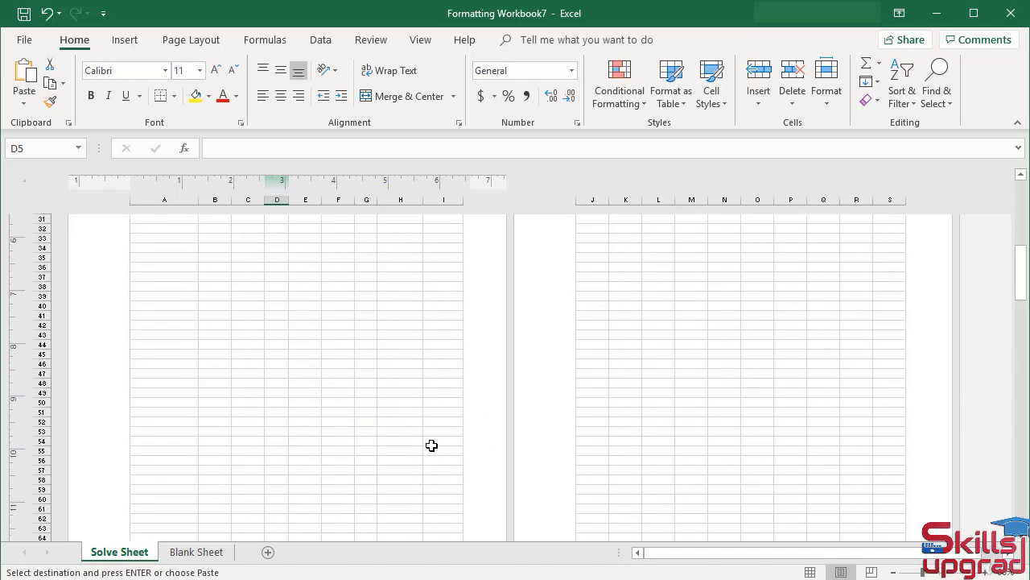
click(299, 509)
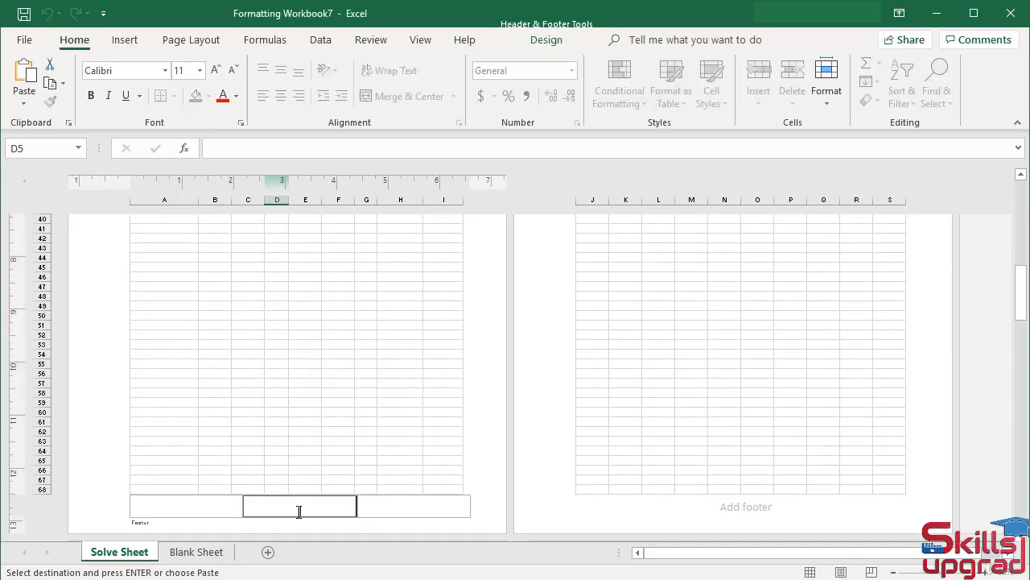
click(383, 509)
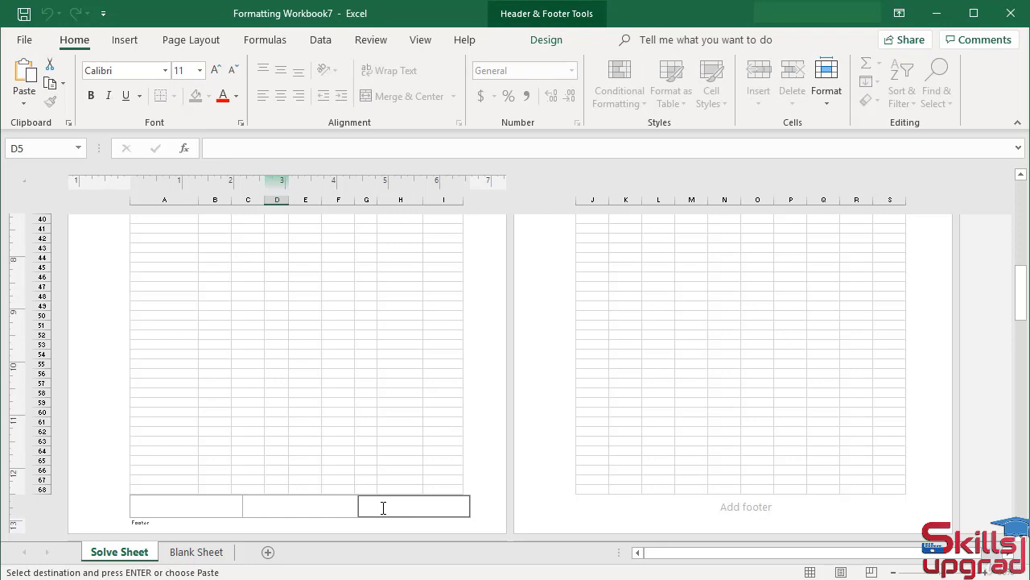
click(541, 44)
click(110, 101)
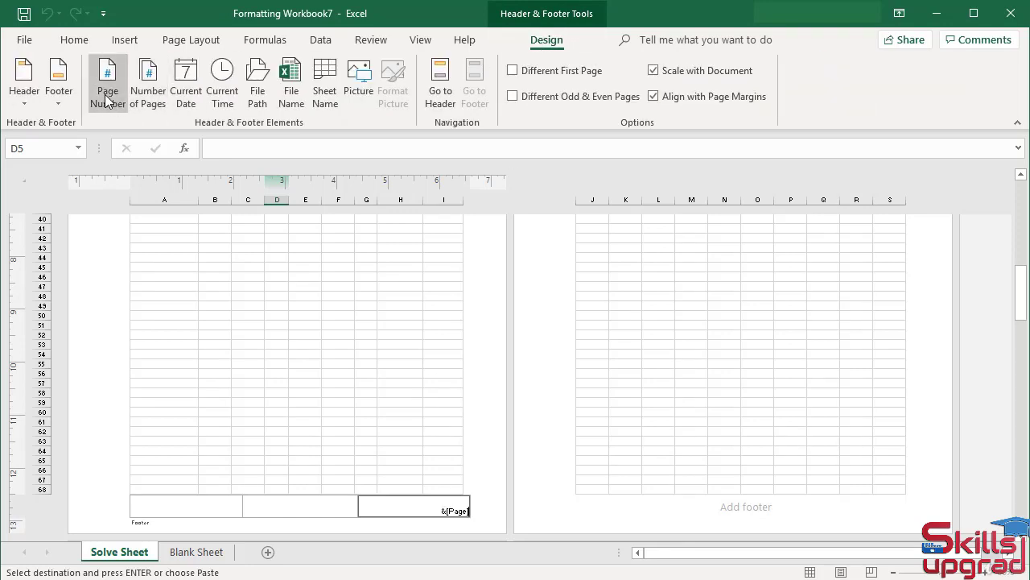
text(/)
click(145, 96)
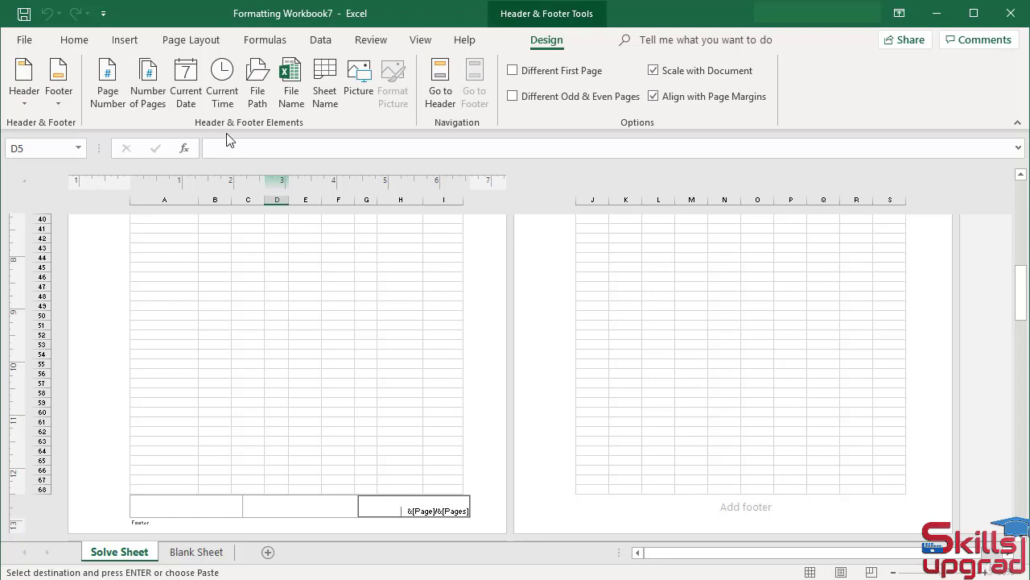
Insert the current time element before the page number in the right footer section and also in the left footer section, leaving footer editing
click(213, 88)
click(168, 503)
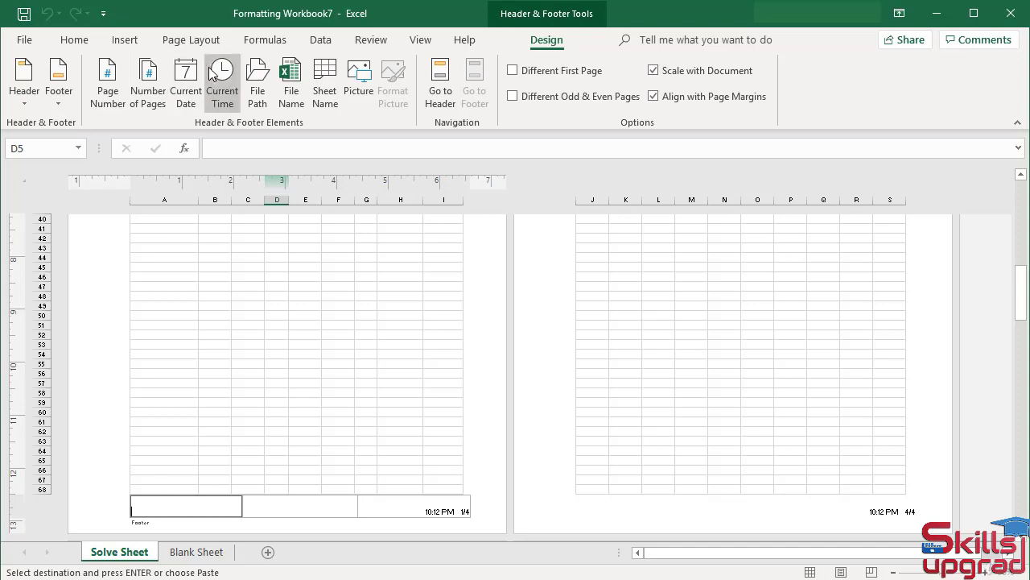
click(221, 88)
click(309, 318)
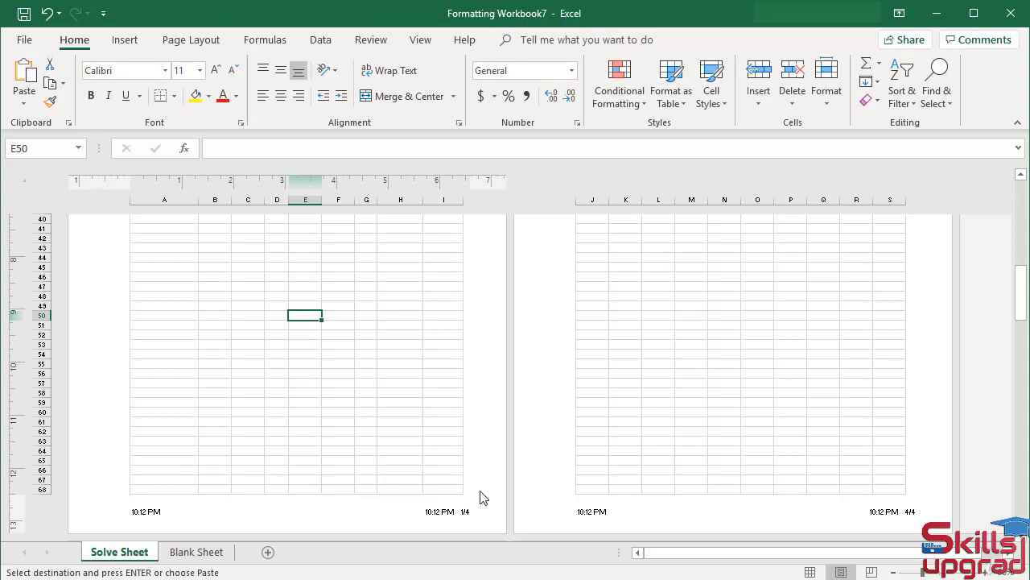
Check the time and page numbering in the footers and headers of the following pages and return to the first page
scroll(485, 467, down, 5)
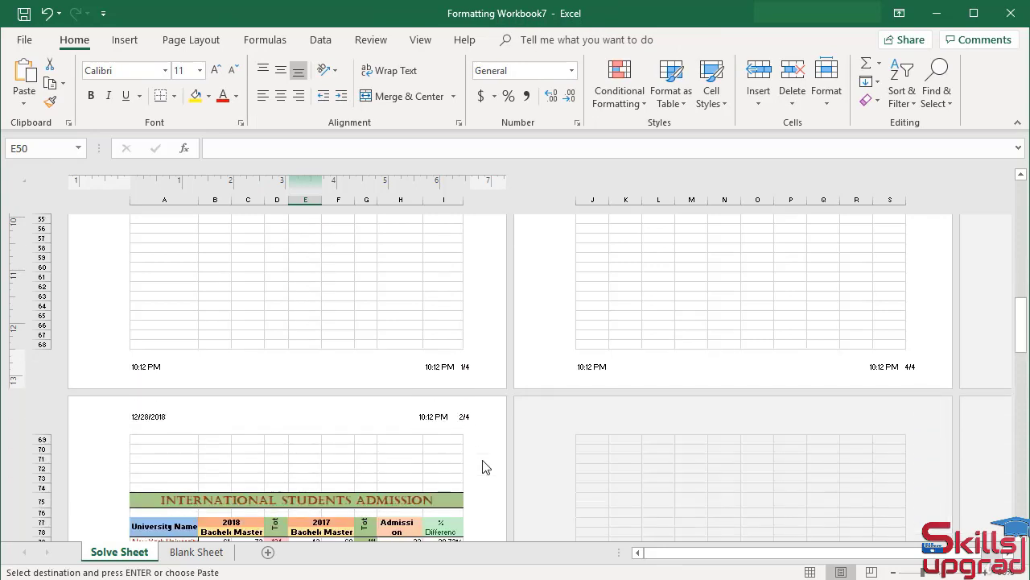
scroll(485, 467, down, 15)
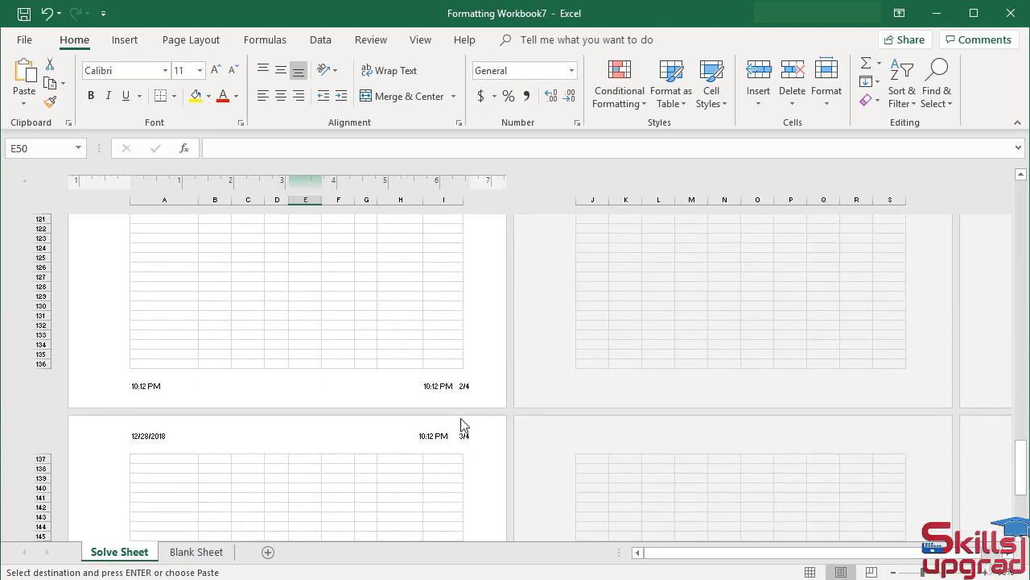
drag(1016, 455, 1021, 170)
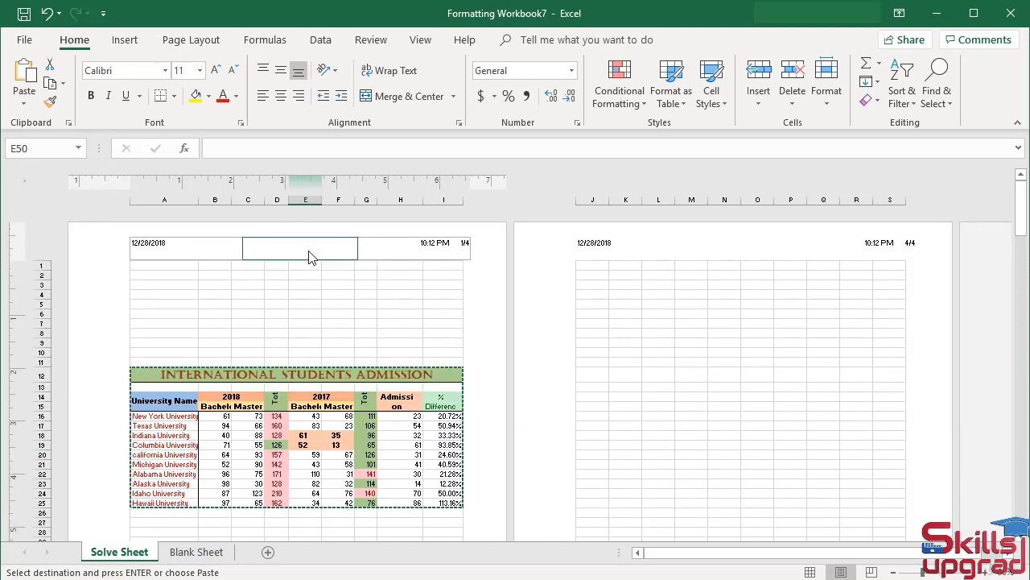